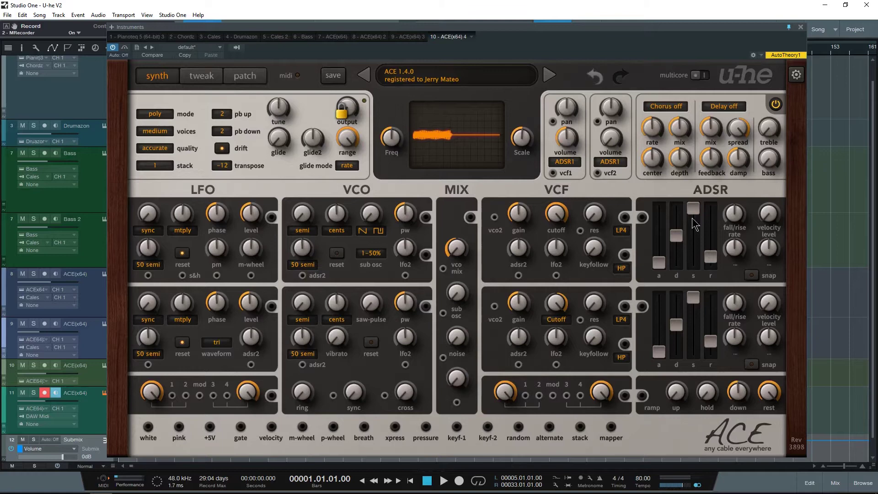
Set ACE's upper ADSR to attack 55, decay 50, sustain about 53 and release 42.
{"action": "left_click_drag", "start_coordinate": [692, 218], "coordinate": [710, 234]}
{"action": "left_click_drag", "start_coordinate": [659, 261], "coordinate": [660, 226]}
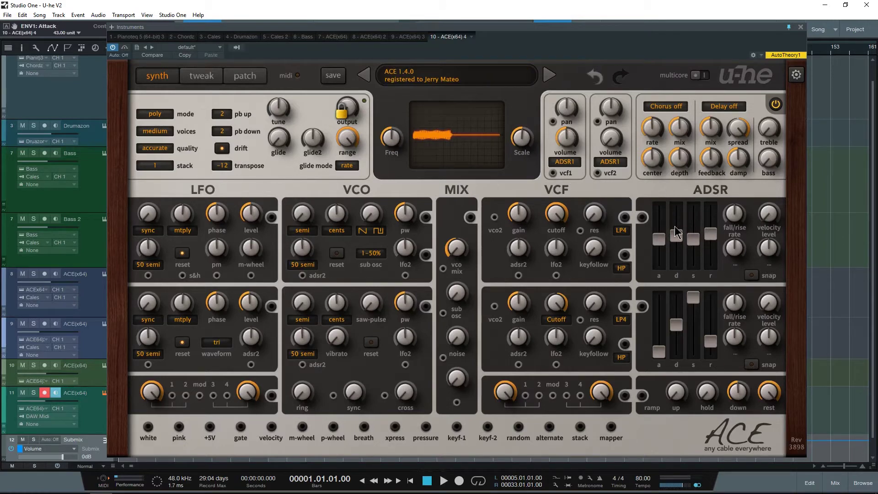
{"action": "left_click_drag", "start_coordinate": [659, 252], "coordinate": [712, 245]}
{"action": "left_click", "coordinate": [678, 240]}
{"action": "left_click", "coordinate": [693, 239]}
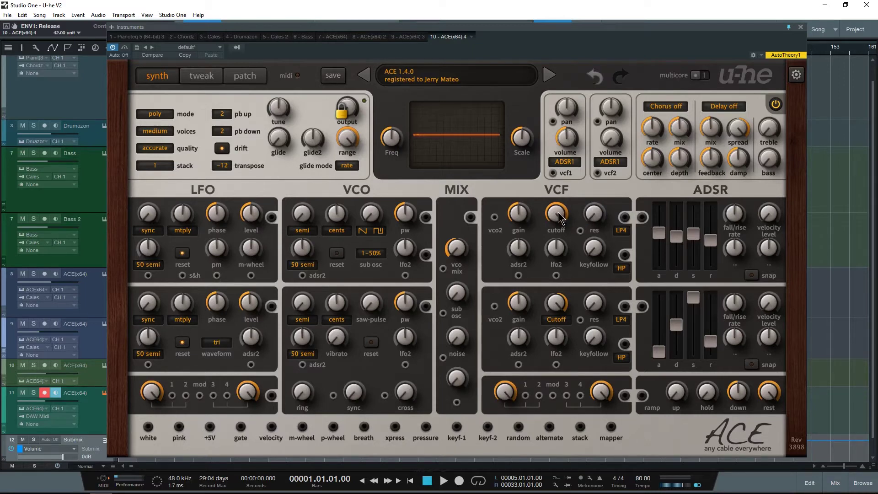
Raise the VCF1 cutoff to about 104, input gain to 36 and keyfollow to 26.
{"action": "left_click_drag", "start_coordinate": [557, 212], "coordinate": [591, 196]}
{"action": "left_click_drag", "start_coordinate": [524, 218], "coordinate": [528, 196]}
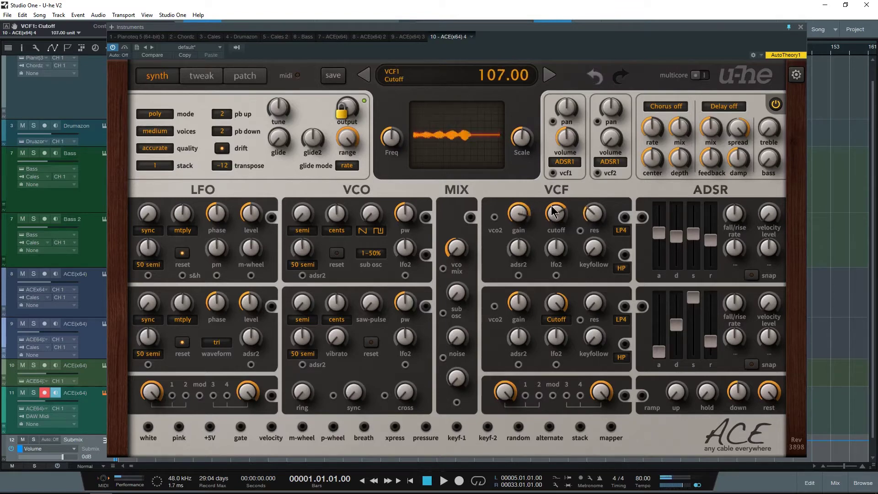
{"action": "left_click_drag", "start_coordinate": [590, 257], "coordinate": [569, 224]}
{"action": "left_click_drag", "start_coordinate": [594, 251], "coordinate": [594, 247]}
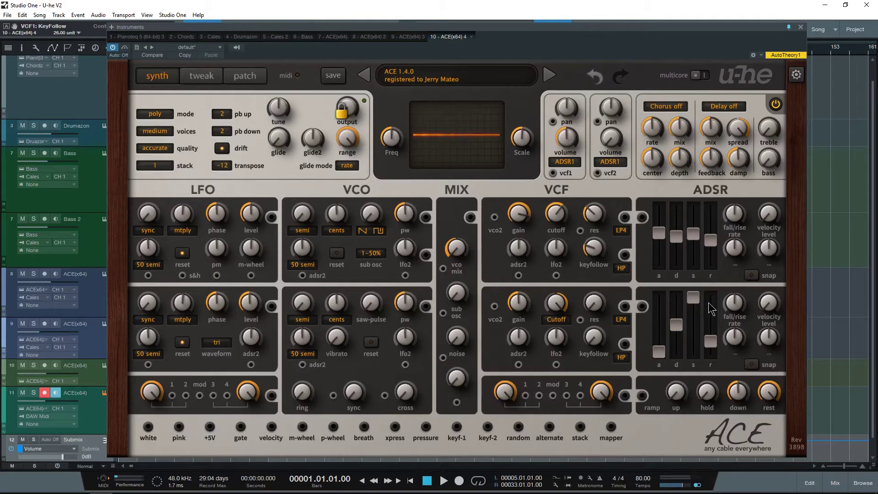
Set the second envelope's attack to 32, release about 45 and velocity level to 47.
{"action": "mouse_move", "coordinate": [526, 254]}
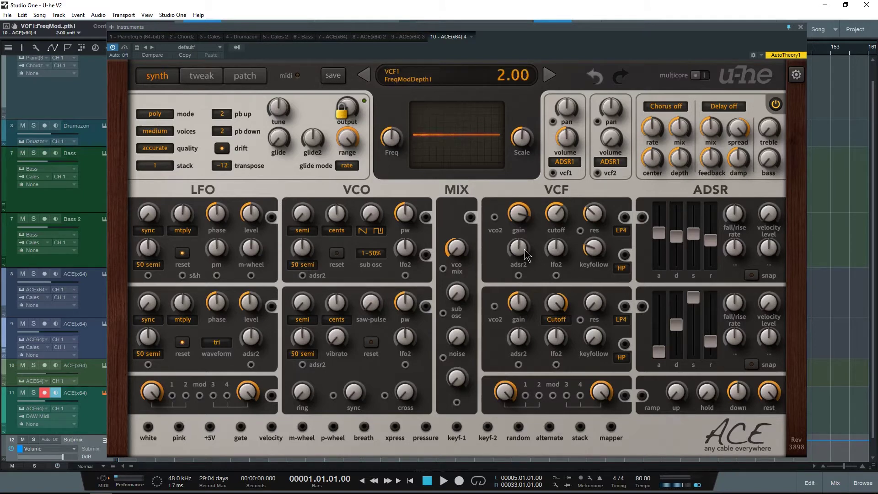
{"action": "left_click_drag", "start_coordinate": [659, 351], "coordinate": [710, 327]}
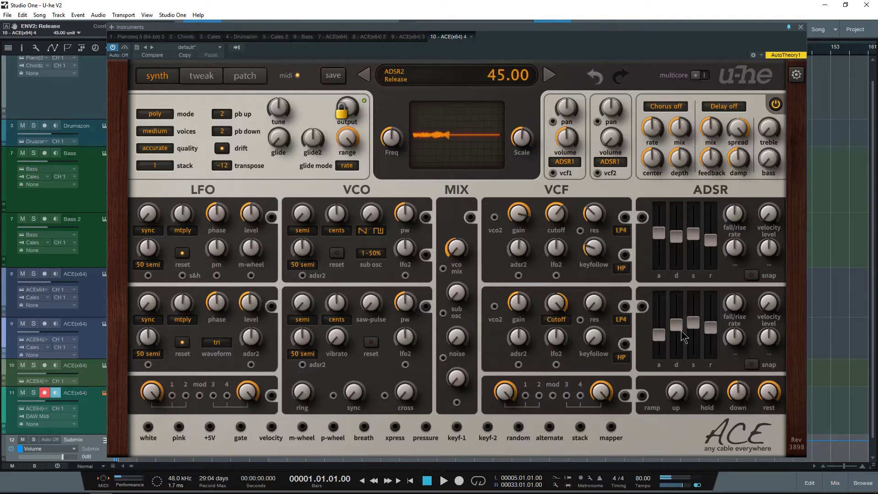
{"action": "left_click_drag", "start_coordinate": [769, 301], "coordinate": [775, 282]}
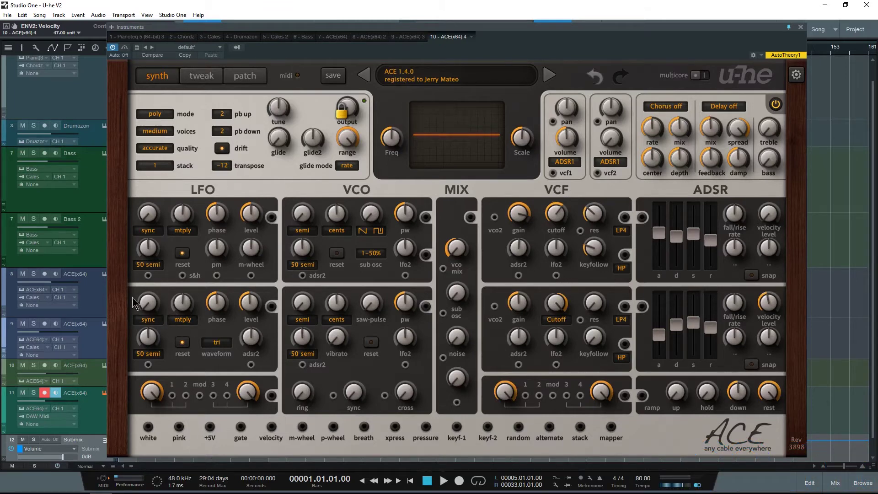
Turn off LFO2 reset, set its rate modulation to -27 and raise its envelope-controlled level.
{"action": "left_click", "coordinate": [179, 339]}
{"action": "left_click", "coordinate": [556, 257]}
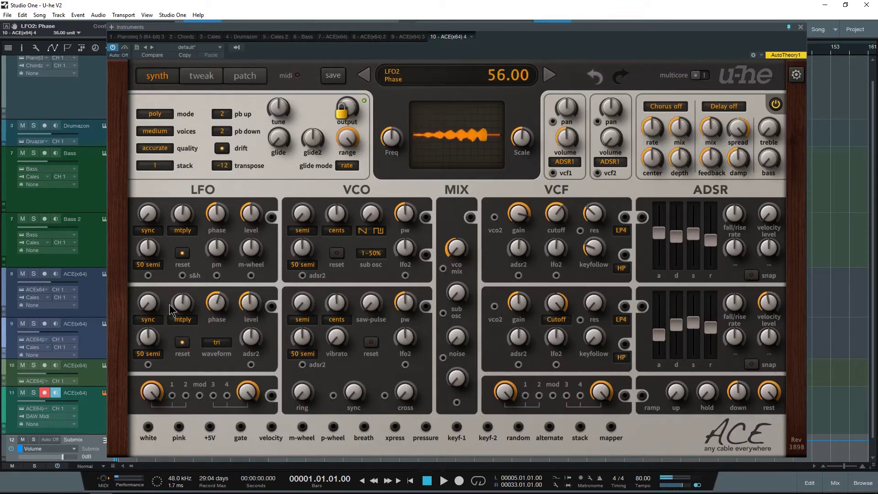
{"action": "mouse_move", "coordinate": [185, 302]}
{"action": "mouse_move", "coordinate": [147, 338]}
{"action": "left_mouse_down"}
{"action": "mouse_move", "coordinate": [147, 315]}
{"action": "mouse_move", "coordinate": [172, 388]}
{"action": "mouse_move", "coordinate": [189, 360]}
{"action": "left_mouse_up"}
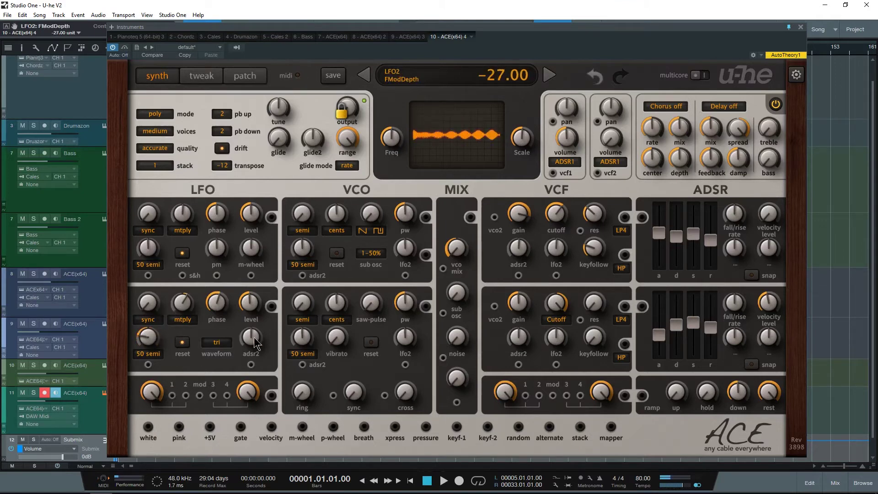
{"action": "left_click_drag", "start_coordinate": [254, 338], "coordinate": [255, 293]}
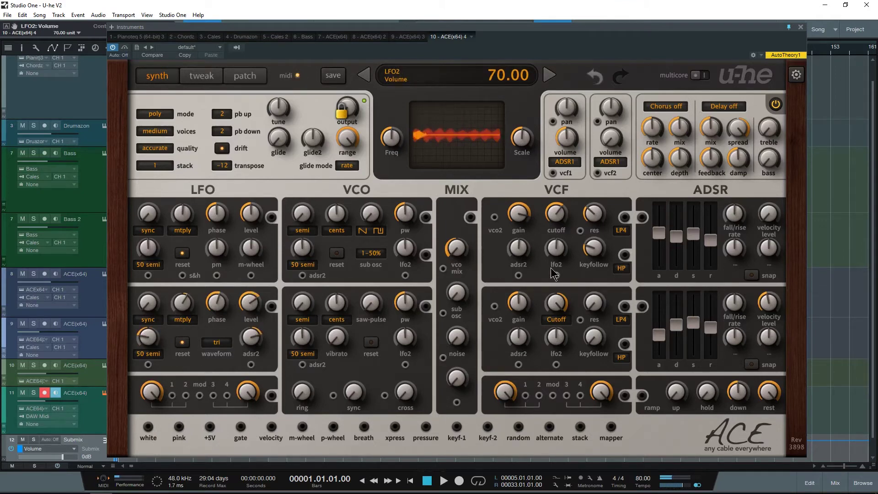
Set the first filter's LFO2 cutoff modulation depth to 3.
{"action": "left_click_drag", "start_coordinate": [562, 250], "coordinate": [562, 256]}
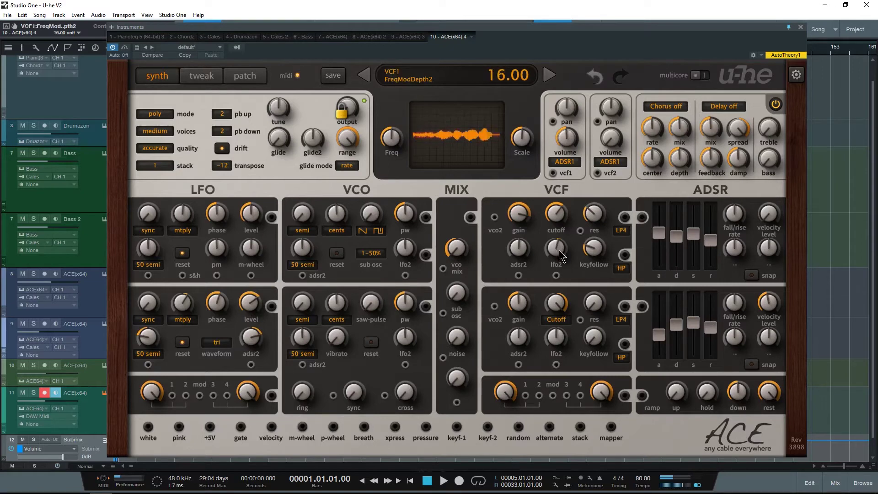
{"action": "scroll", "coordinate": [561, 256], "scroll_direction": "down", "scroll_amount": 5}
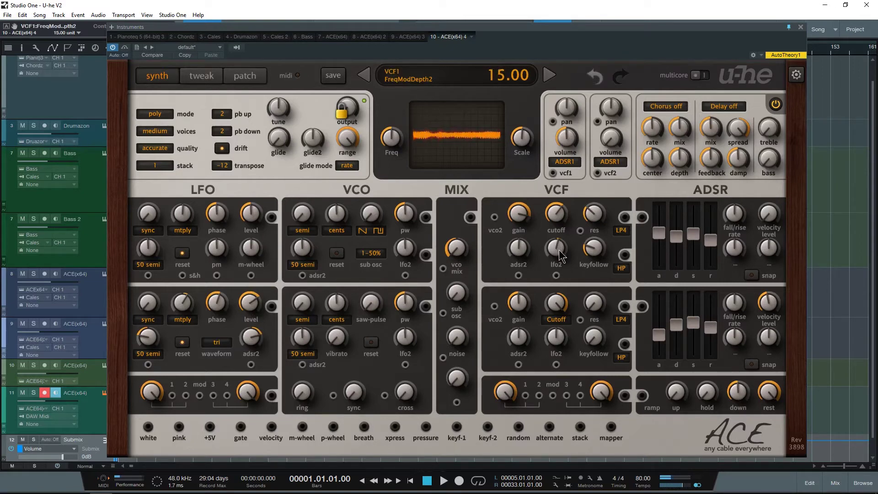
{"action": "scroll", "coordinate": [559, 251], "scroll_direction": "down", "scroll_amount": 5}
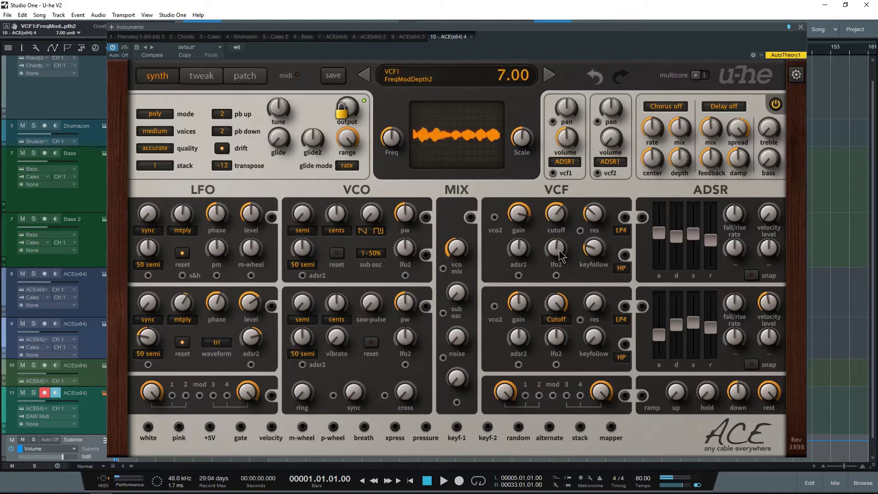
{"action": "scroll", "coordinate": [558, 250], "scroll_direction": "down", "scroll_amount": 4}
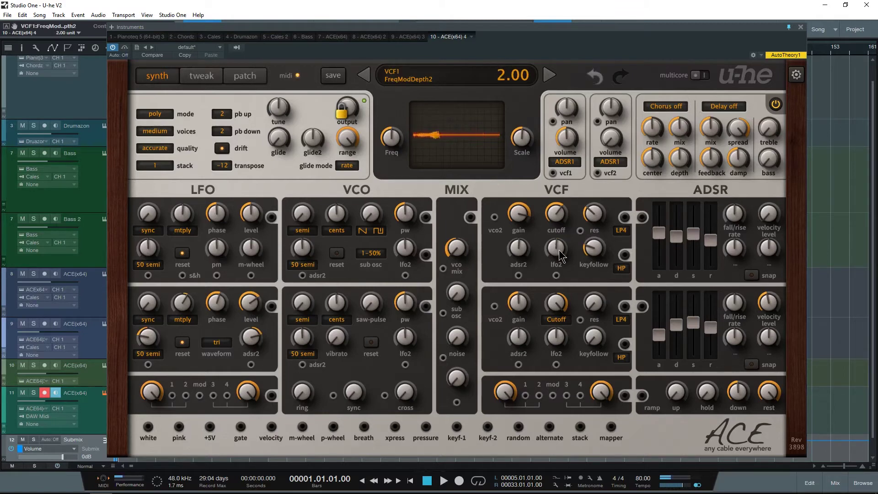
{"action": "scroll", "coordinate": [559, 250], "scroll_direction": "up", "scroll_amount": 1}
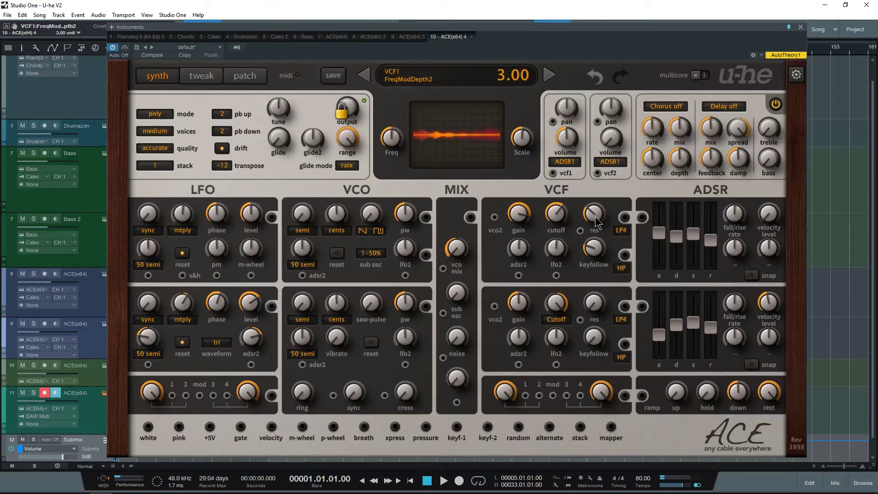
Set VCF1 pan modulation to -100 and raise the second filter's volume into the mix.
{"action": "left_click_drag", "start_coordinate": [567, 144], "coordinate": [576, 150]}
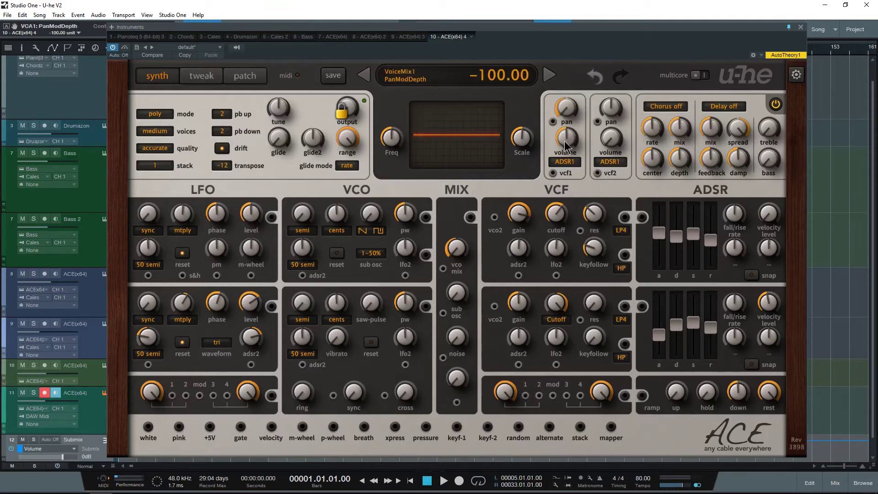
{"action": "left_click", "coordinate": [565, 138]}
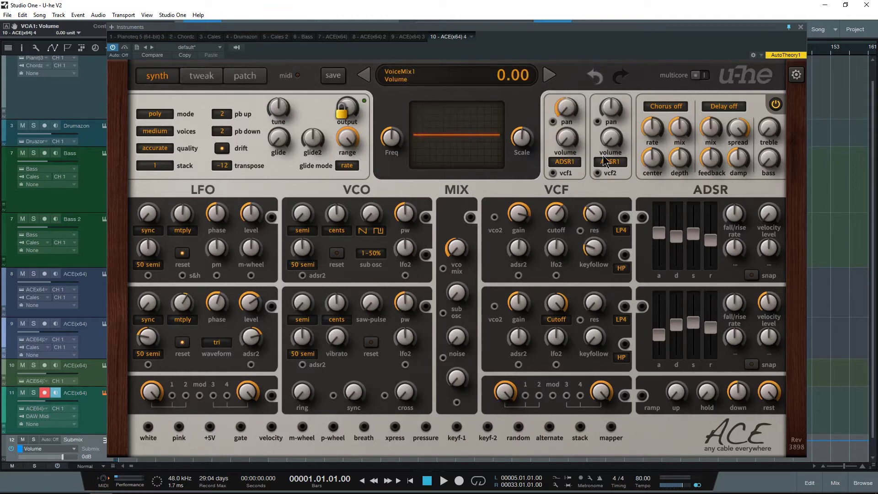
{"action": "left_click_drag", "start_coordinate": [615, 146], "coordinate": [609, 140]}
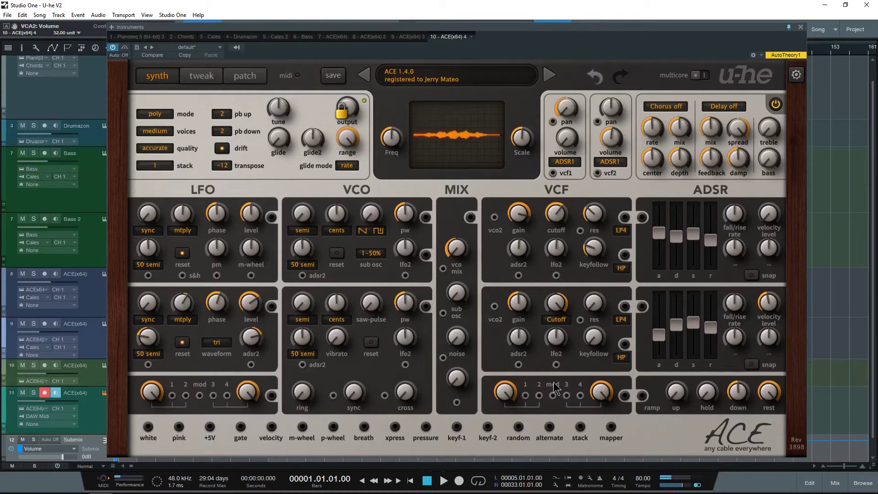
Cable LFO1's output into VCF2's lfo2 input and lower the VCF2 cutoff.
{"action": "left_click_drag", "start_coordinate": [557, 370], "coordinate": [273, 221]}
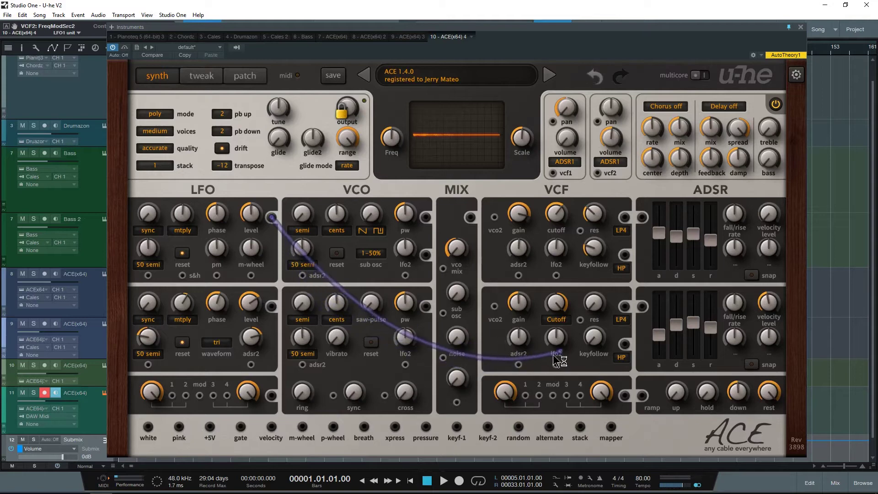
{"action": "left_click_drag", "start_coordinate": [558, 369], "coordinate": [556, 364]}
{"action": "left_click_drag", "start_coordinate": [556, 303], "coordinate": [517, 280]}
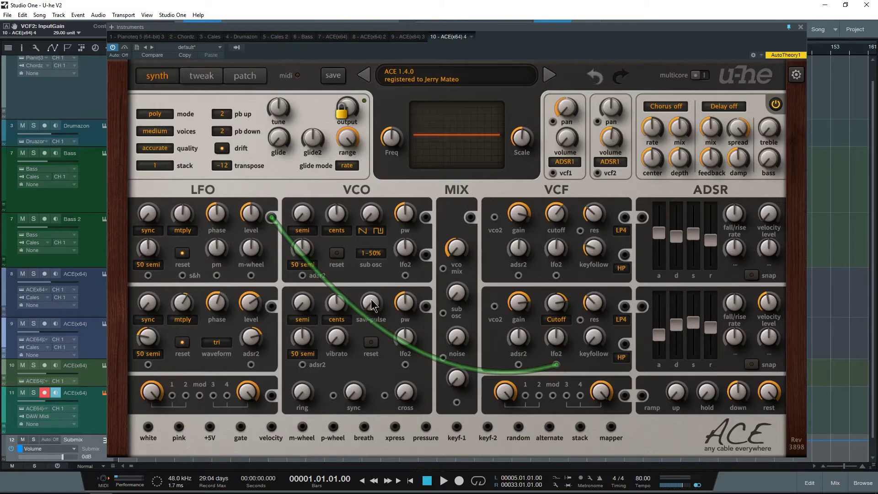
Set the second oscillator's saw-pulse blend to 57, pulse width 69 and LFO2 PWM about 20.
{"action": "left_click_drag", "start_coordinate": [372, 305], "coordinate": [377, 273]}
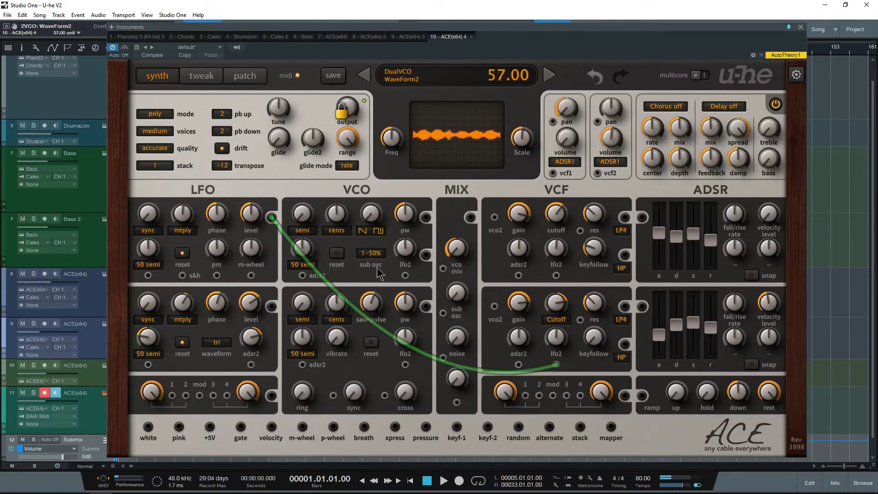
{"action": "left_click_drag", "start_coordinate": [405, 309], "coordinate": [406, 295]}
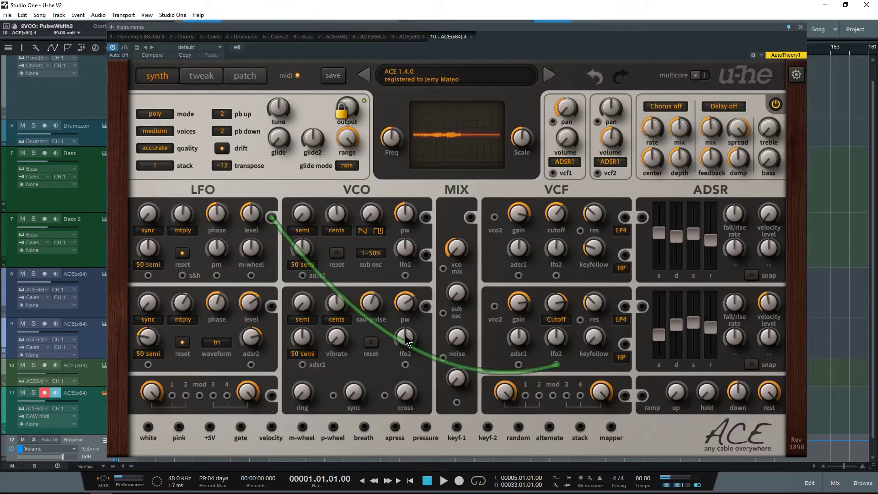
{"action": "left_click_drag", "start_coordinate": [407, 340], "coordinate": [407, 323]}
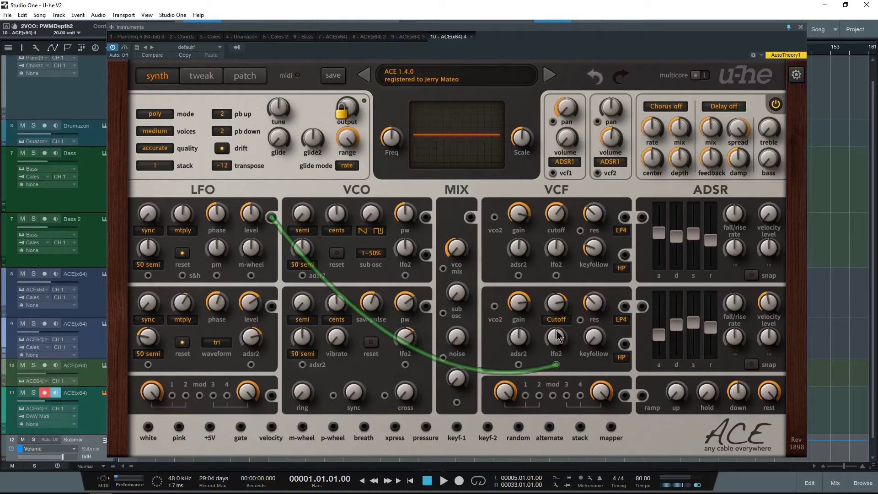
Lower LFO1's phase and raise its frequency modulation depth to 26.
{"action": "mouse_move", "coordinate": [557, 340]}
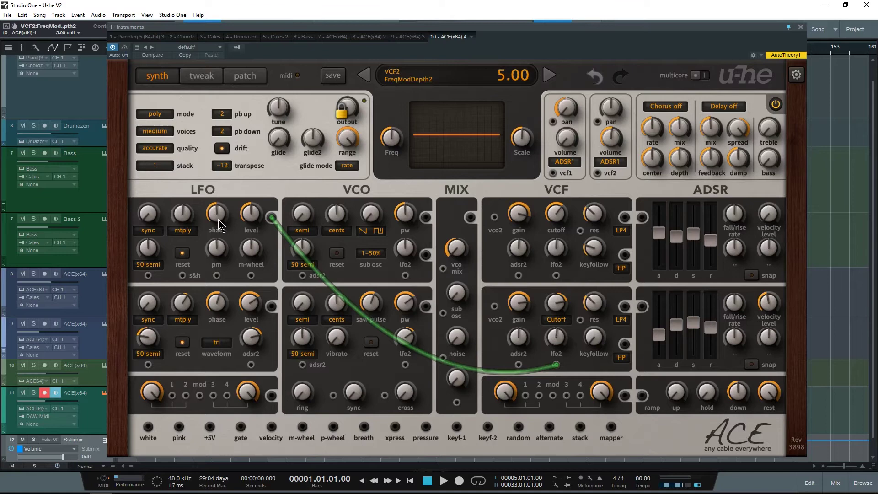
{"action": "left_click_drag", "start_coordinate": [224, 235], "coordinate": [185, 229]}
{"action": "left_click_drag", "start_coordinate": [144, 251], "coordinate": [222, 272]}
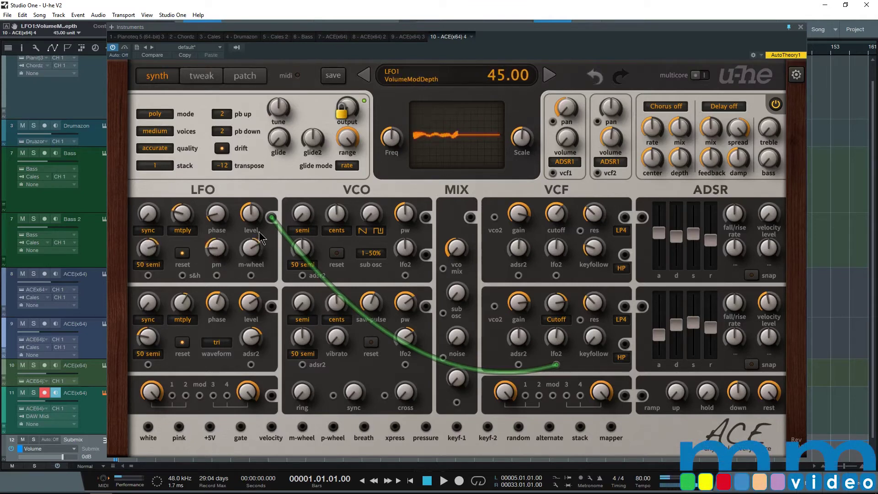
Set the VCA2 volume to 61 and the voice stack to 4.
{"action": "mouse_move", "coordinate": [558, 335]}
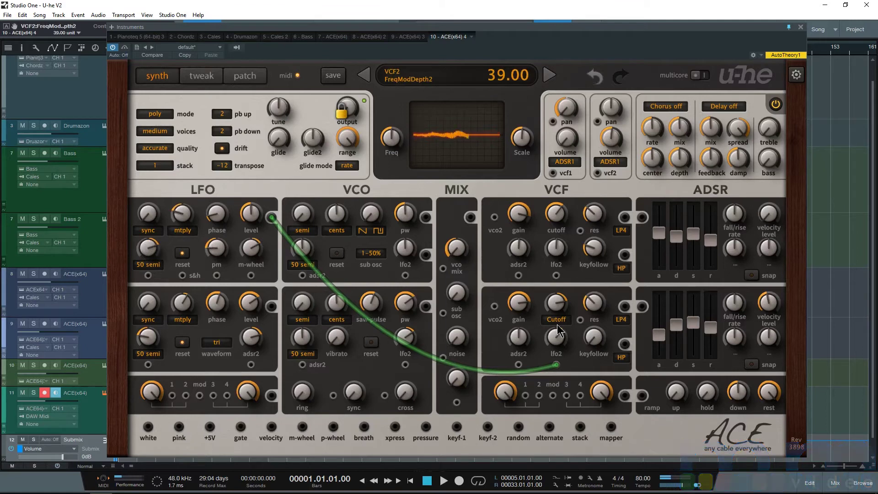
{"action": "mouse_move", "coordinate": [591, 301]}
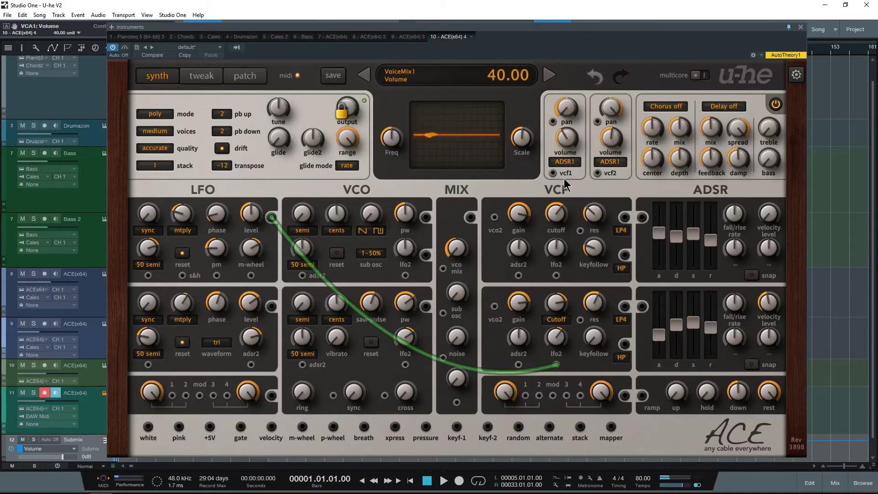
{"action": "left_click_drag", "start_coordinate": [608, 148], "coordinate": [618, 135]}
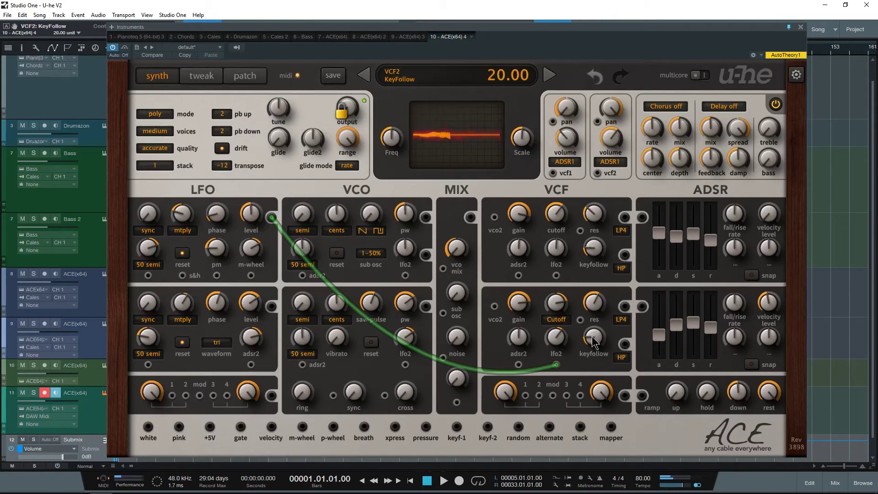
{"action": "scroll", "coordinate": [157, 170], "scroll_direction": "up", "scroll_amount": 3}
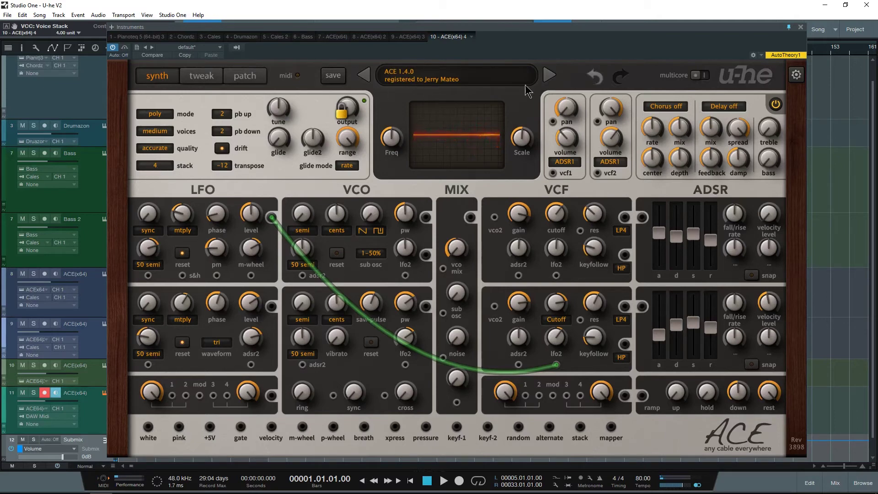
{"action": "left_click", "coordinate": [257, 81]}
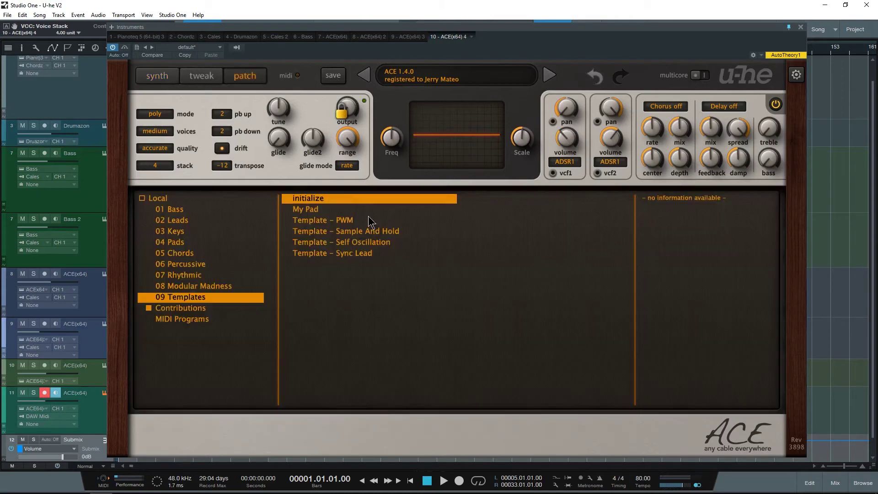
{"action": "left_click", "coordinate": [309, 199]}
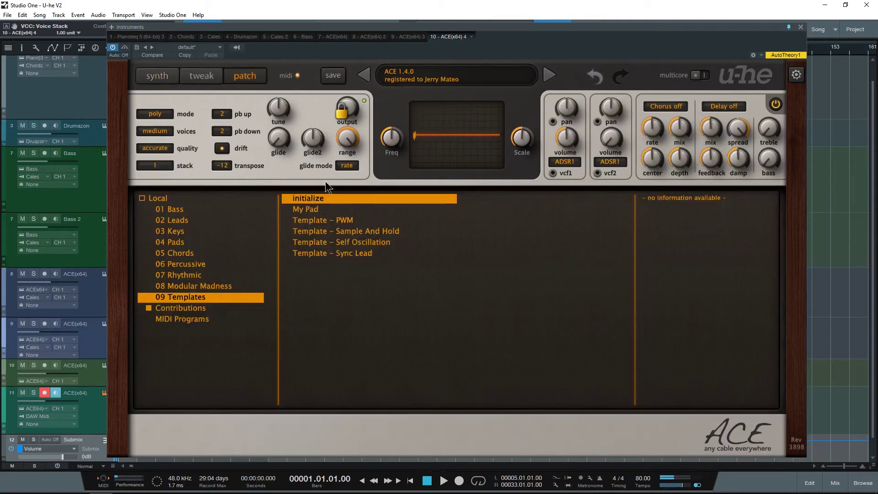
{"action": "left_click", "coordinate": [597, 78]}
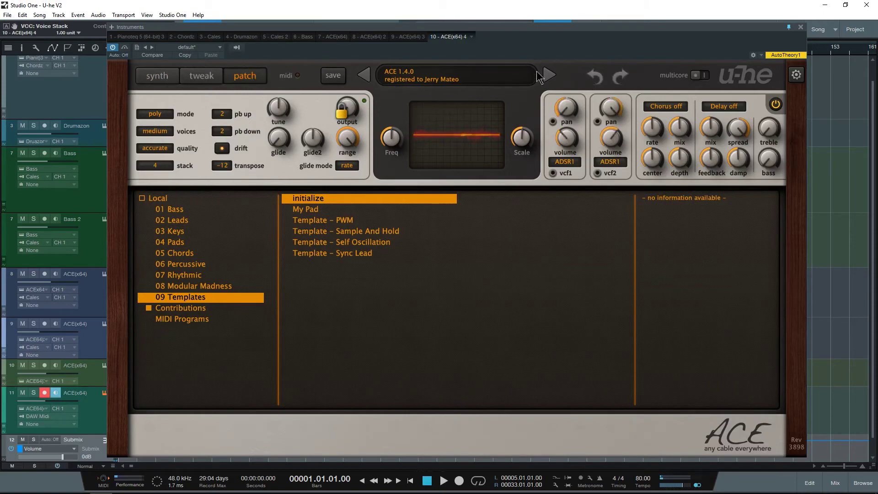
{"action": "left_click", "coordinate": [158, 76]}
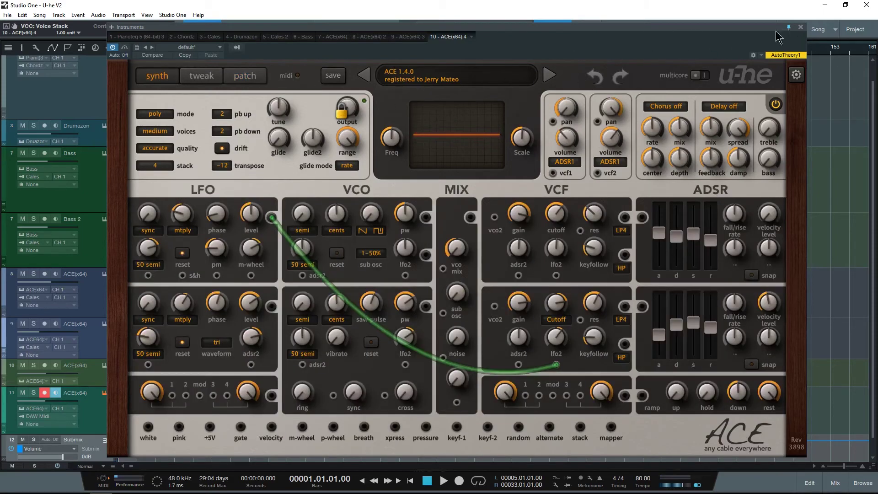
Move the ACE window aside to reveal the tracks and start recording a part on track 11.
{"action": "left_click_drag", "start_coordinate": [706, 27], "coordinate": [765, 28]}
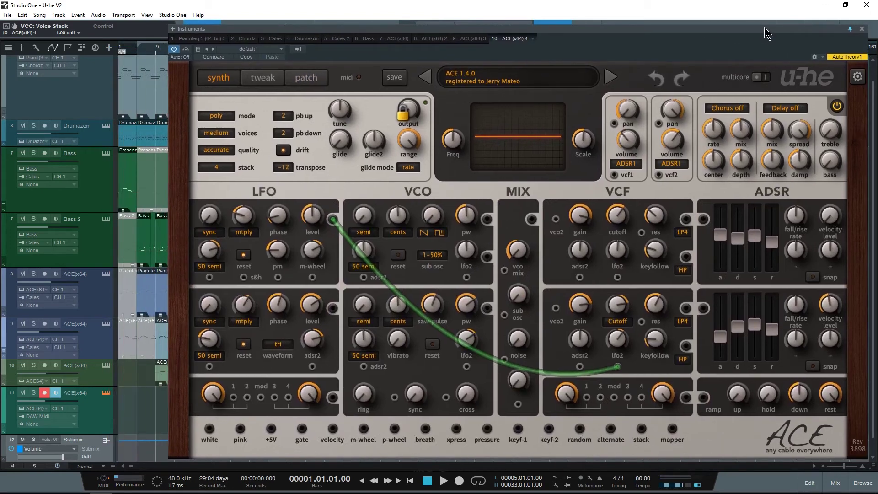
{"action": "key", "text": "space"}
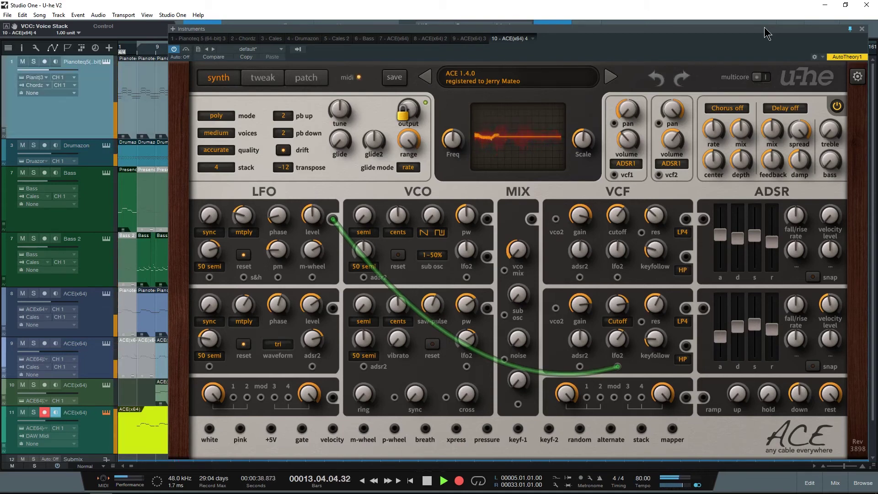
Stop recording, review the new notes in the piano roll, dismiss the manual message and close the editor.
{"action": "key", "text": "space"}
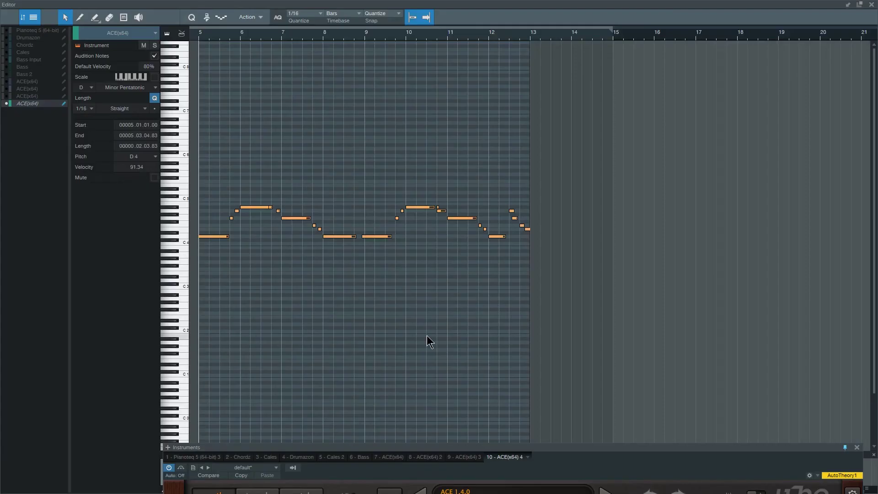
{"action": "left_click", "coordinate": [426, 337]}
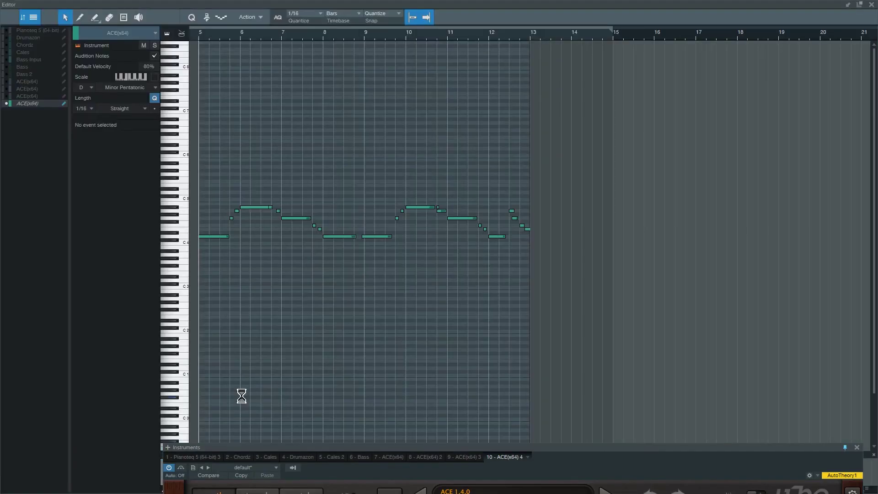
{"action": "key", "text": "Return"}
{"action": "key", "text": "Escape"}
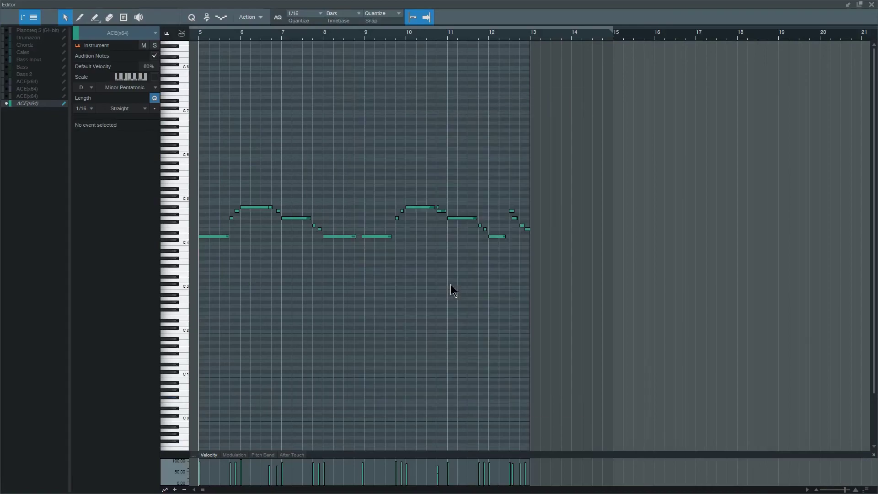
{"action": "key", "text": "F2"}
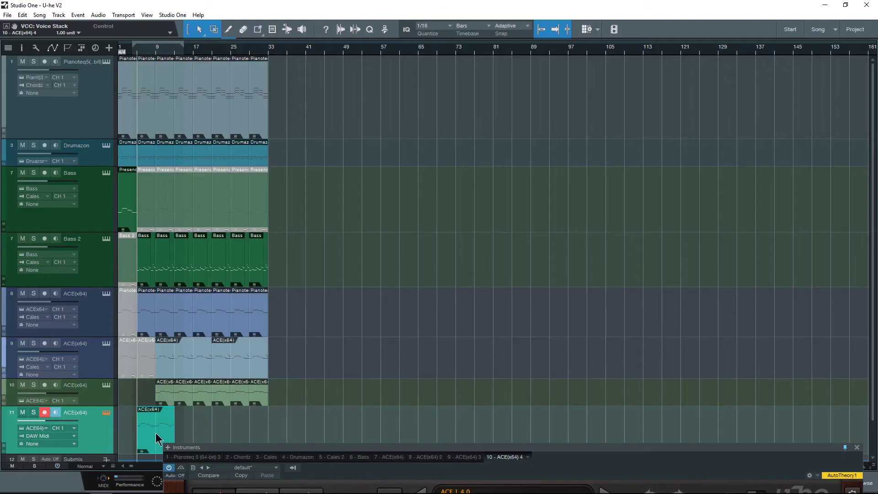
Enlarge the synth panel over the arrangement and pull track 11's volume fader down.
{"action": "scroll", "coordinate": [166, 428], "scroll_direction": "up", "scroll_amount": 4}
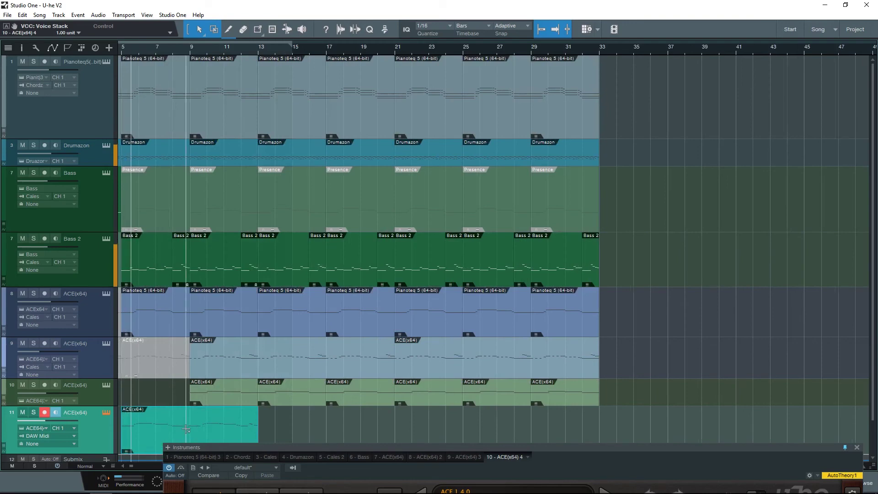
{"action": "scroll", "coordinate": [186, 429], "scroll_direction": "left", "scroll_amount": 2}
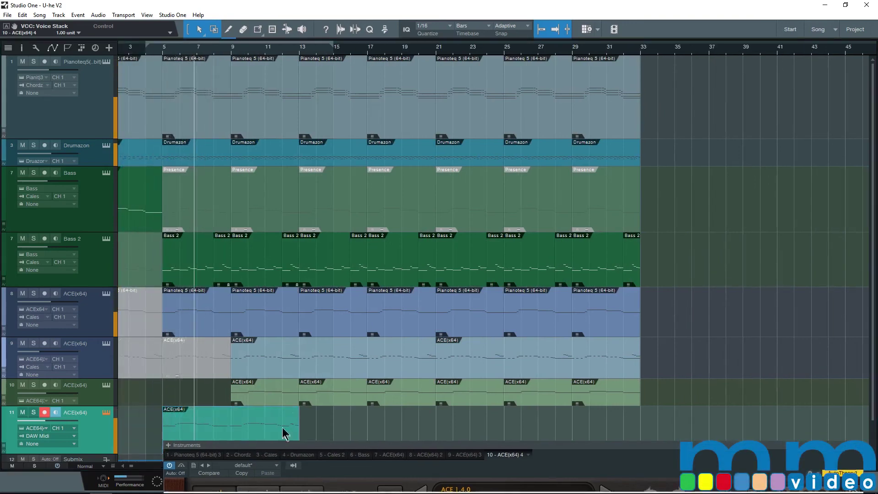
{"action": "left_click_drag", "start_coordinate": [285, 440], "coordinate": [329, 26]}
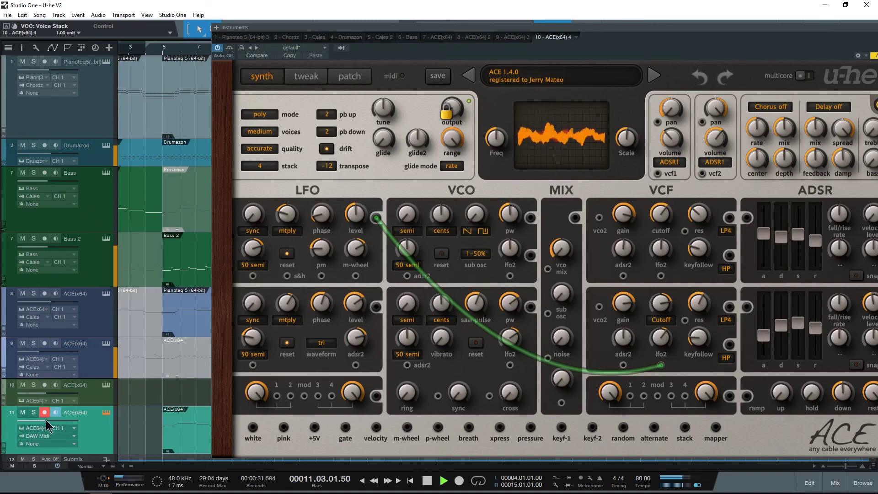
{"action": "mouse_move", "coordinate": [45, 419]}
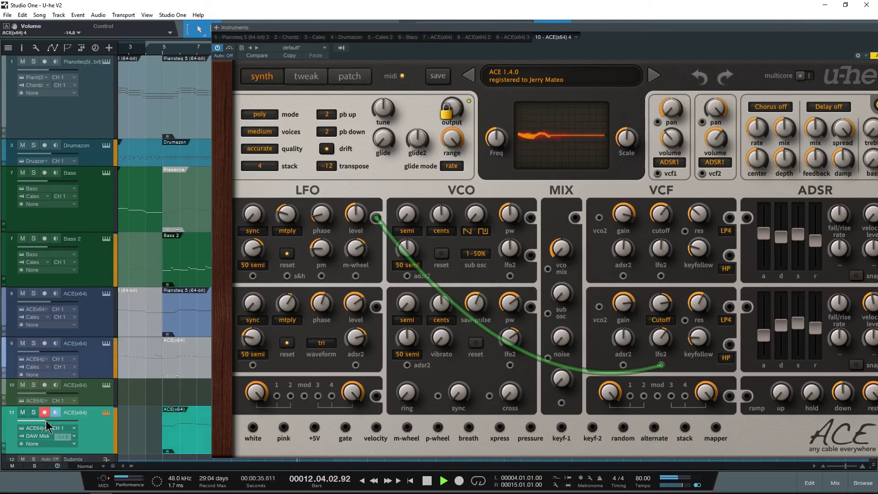
{"action": "left_click_drag", "start_coordinate": [46, 420], "coordinate": [43, 420]}
Stop playback, settle the pad volume around -16.0 dB, and undo the split at bar 9.
{"action": "key", "text": "space"}
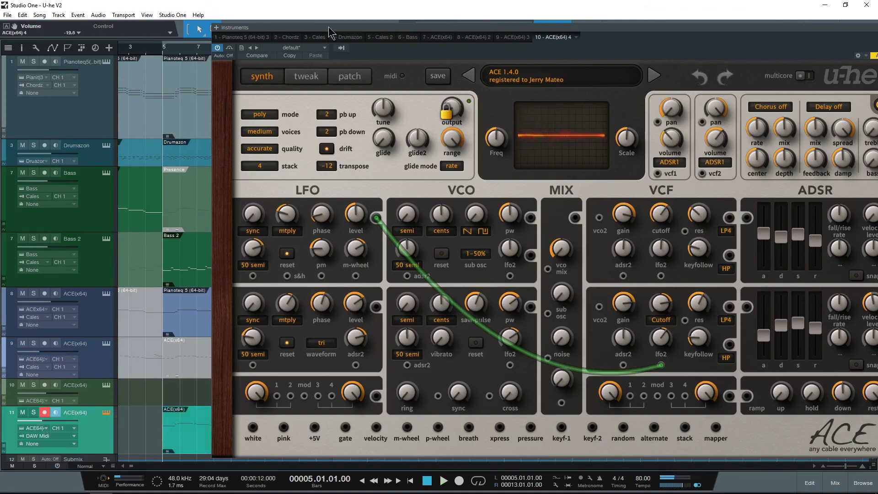
{"action": "left_click_drag", "start_coordinate": [330, 24], "coordinate": [245, 457]}
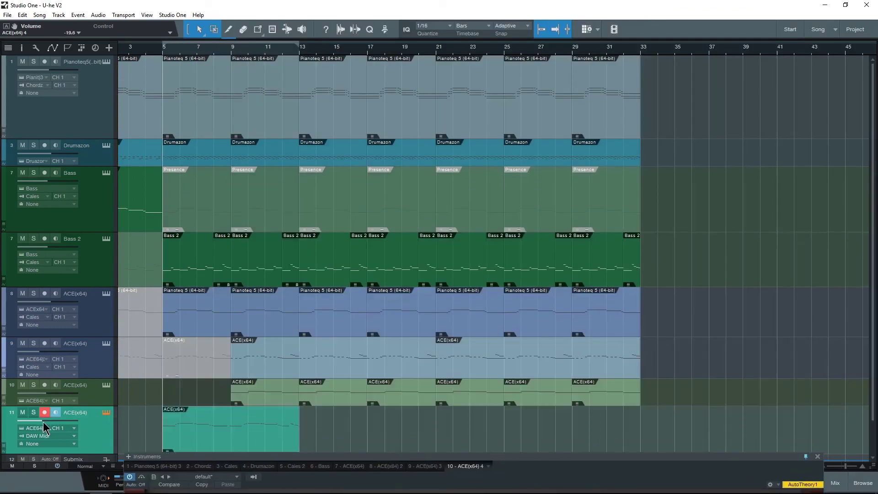
{"action": "left_click_drag", "start_coordinate": [43, 421], "coordinate": [45, 422]}
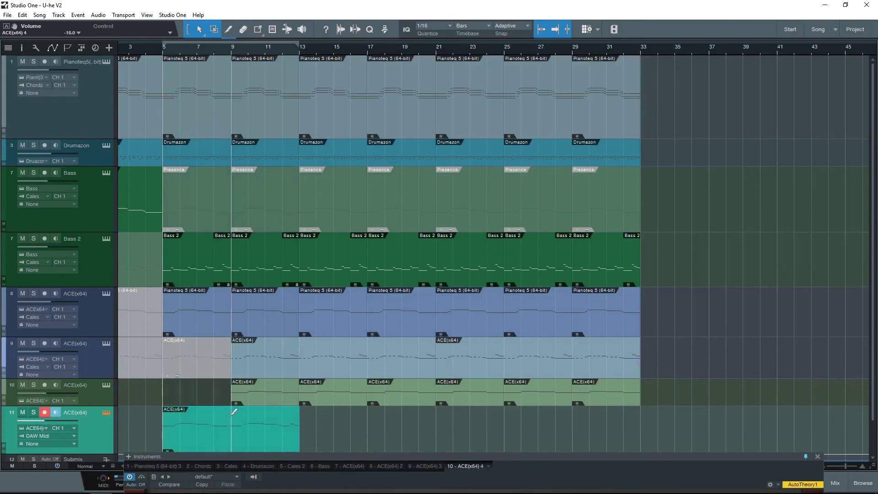
{"action": "key", "text": "alt+x"}
{"action": "key", "text": "ctrl+z"}
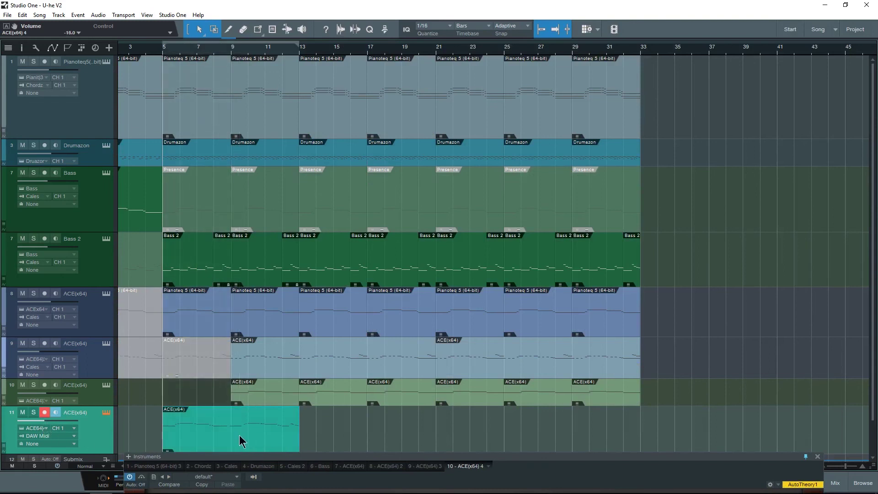